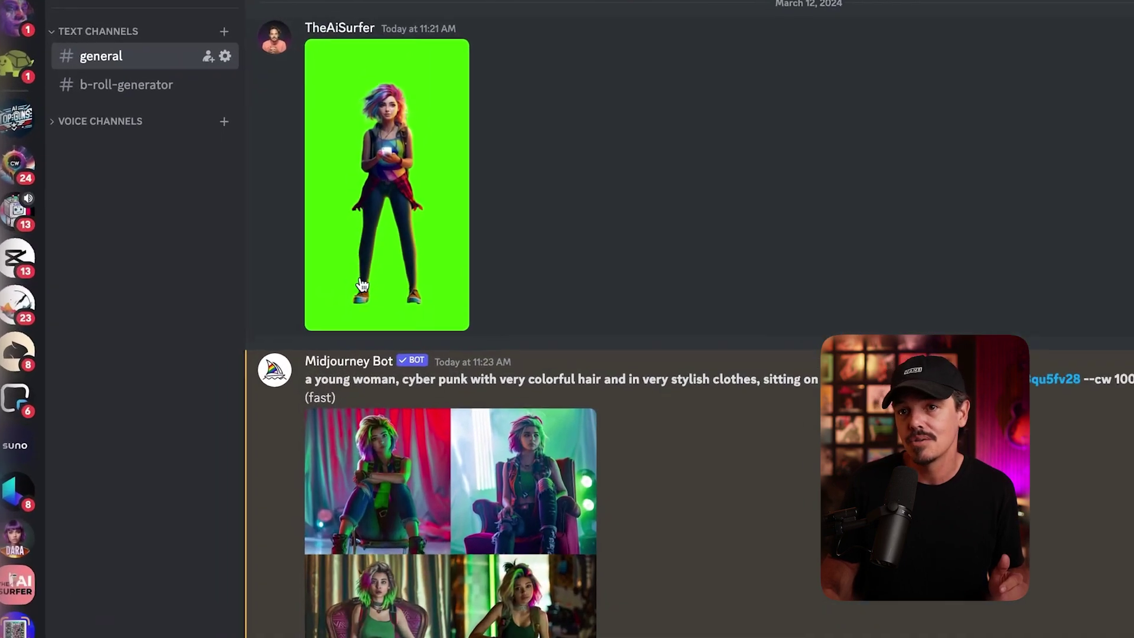
right_click(297, 250)
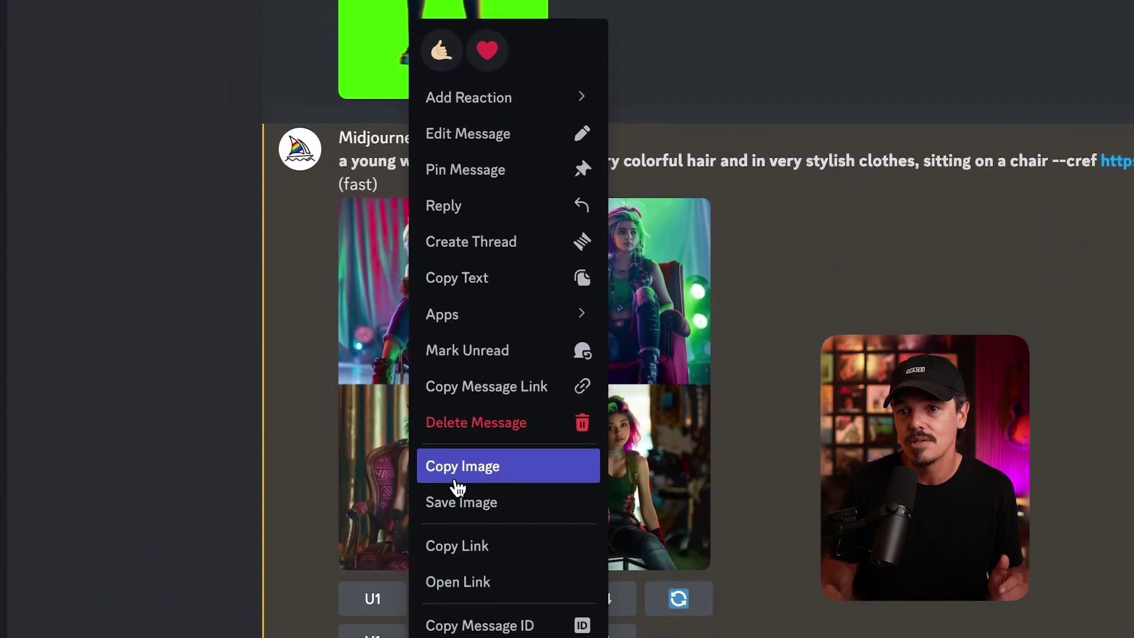
click(749, 355)
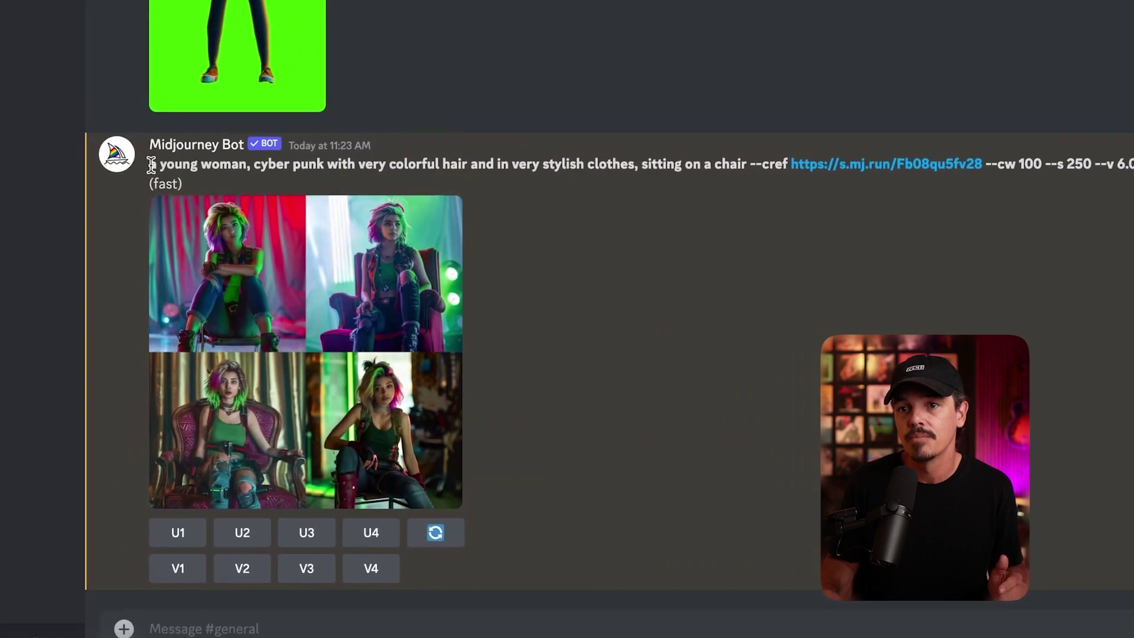
drag(340, 160, 558, 166)
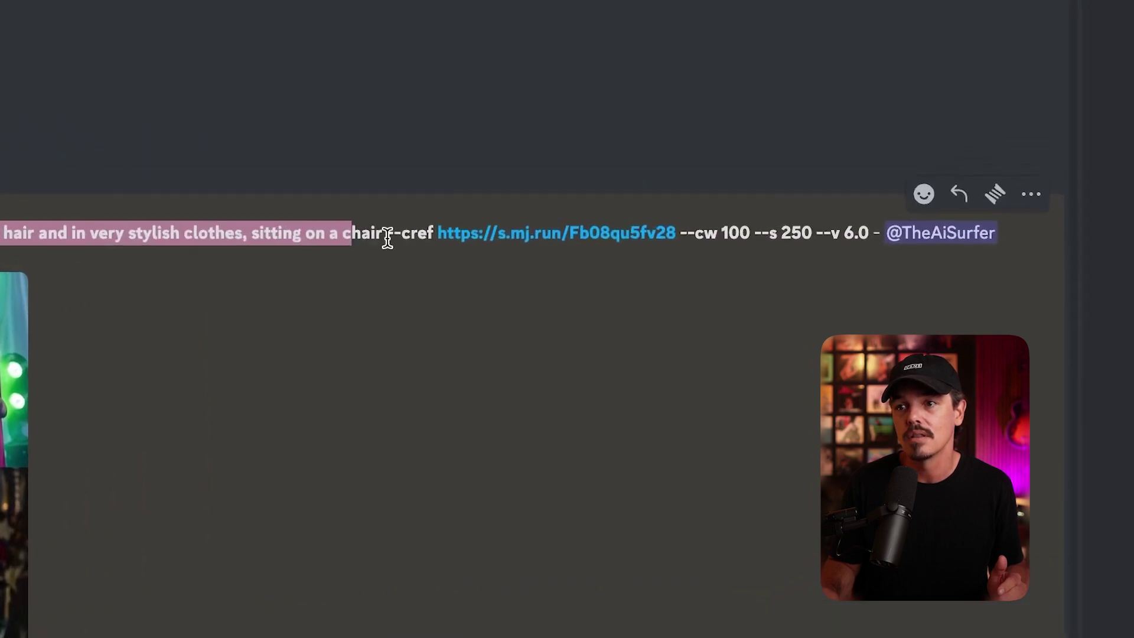
drag(342, 251, 346, 251)
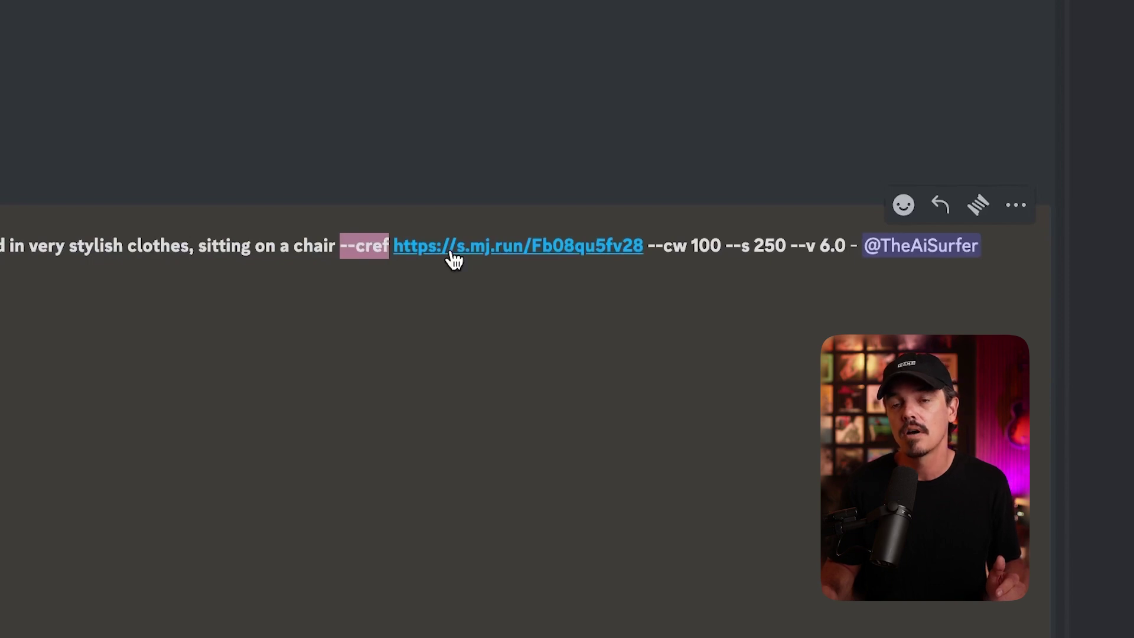
click(650, 244)
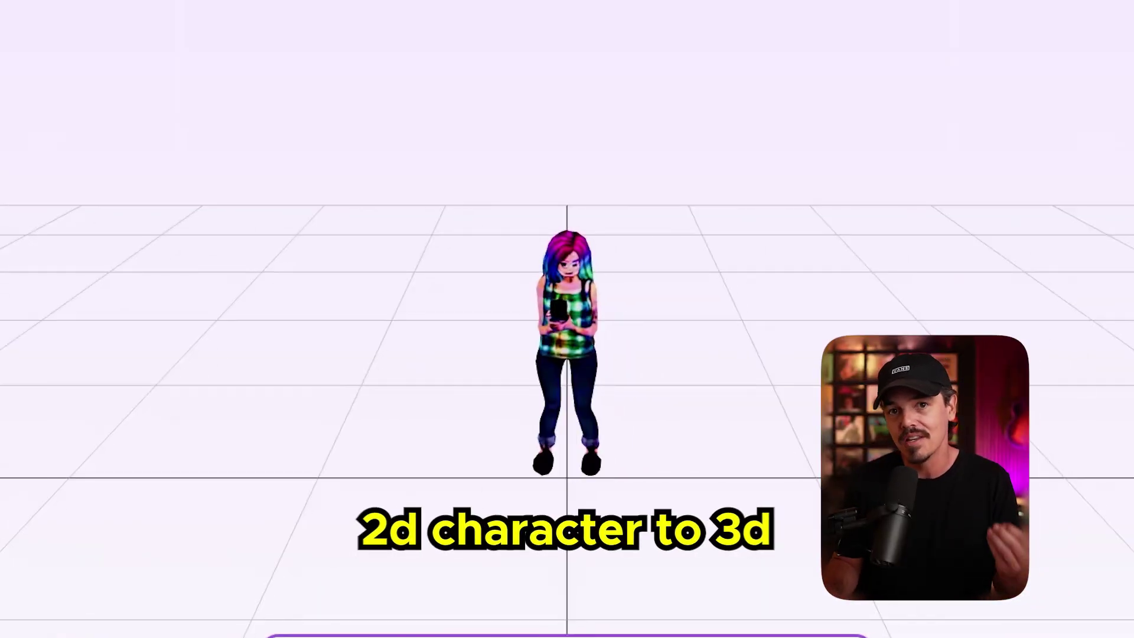
- Orbit the 3D character preview to view it from behind
drag(738, 378, 810, 234)
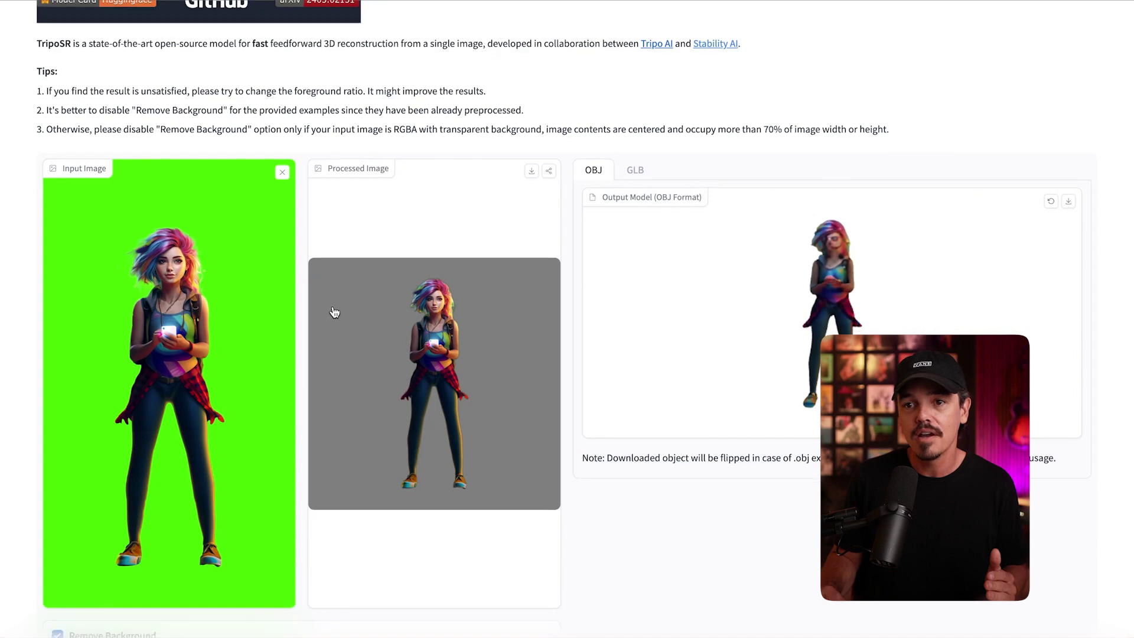
- Rotate the TripoSR OBJ output model to inspect its back, side, front and underside
scroll(333, 312, down, 1)
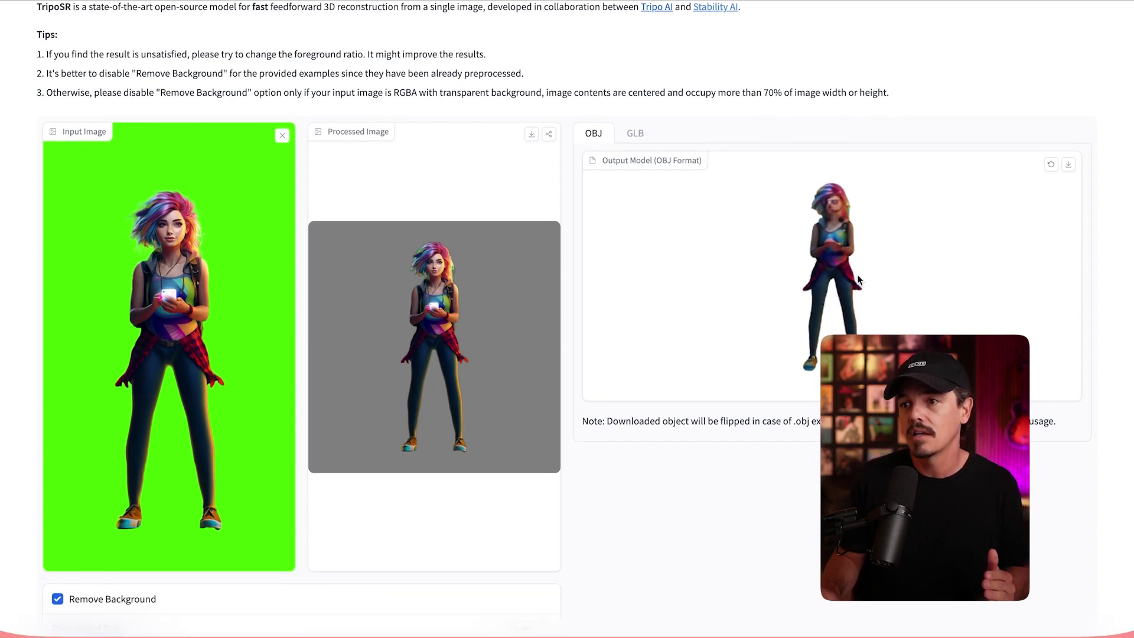
drag(821, 279, 686, 275)
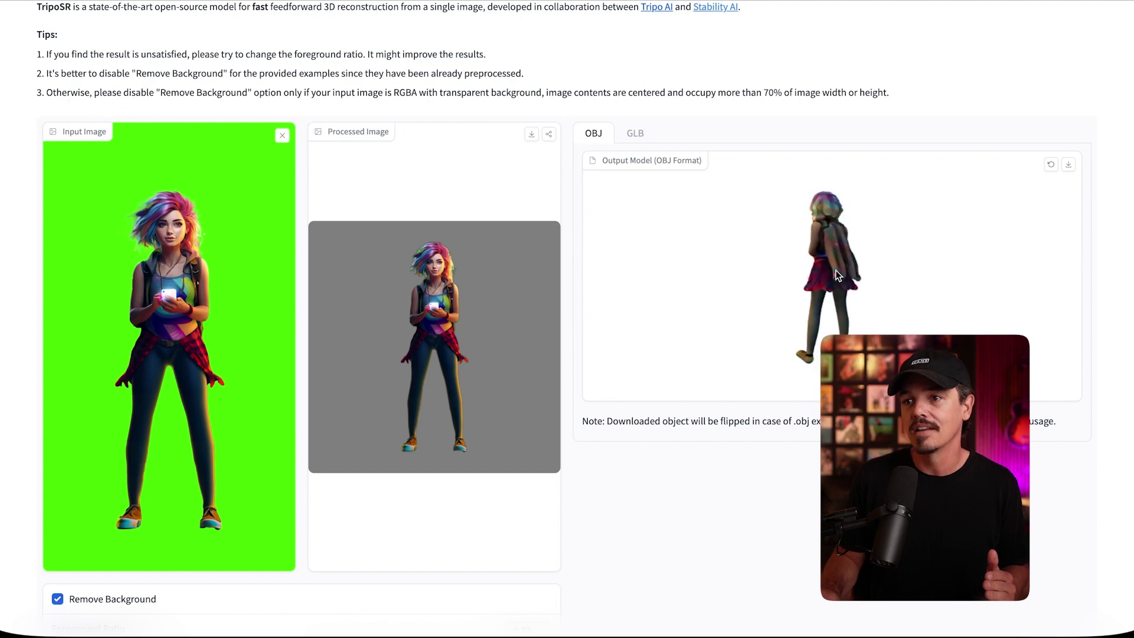
drag(770, 284, 752, 226)
drag(823, 210, 1041, 274)
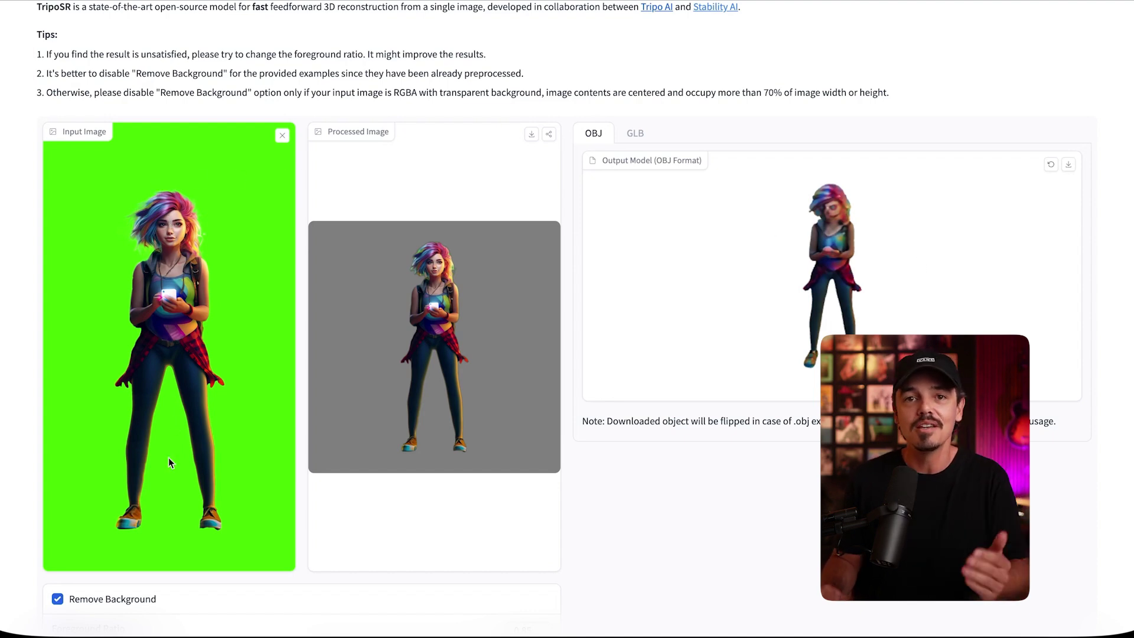
drag(835, 272, 925, 278)
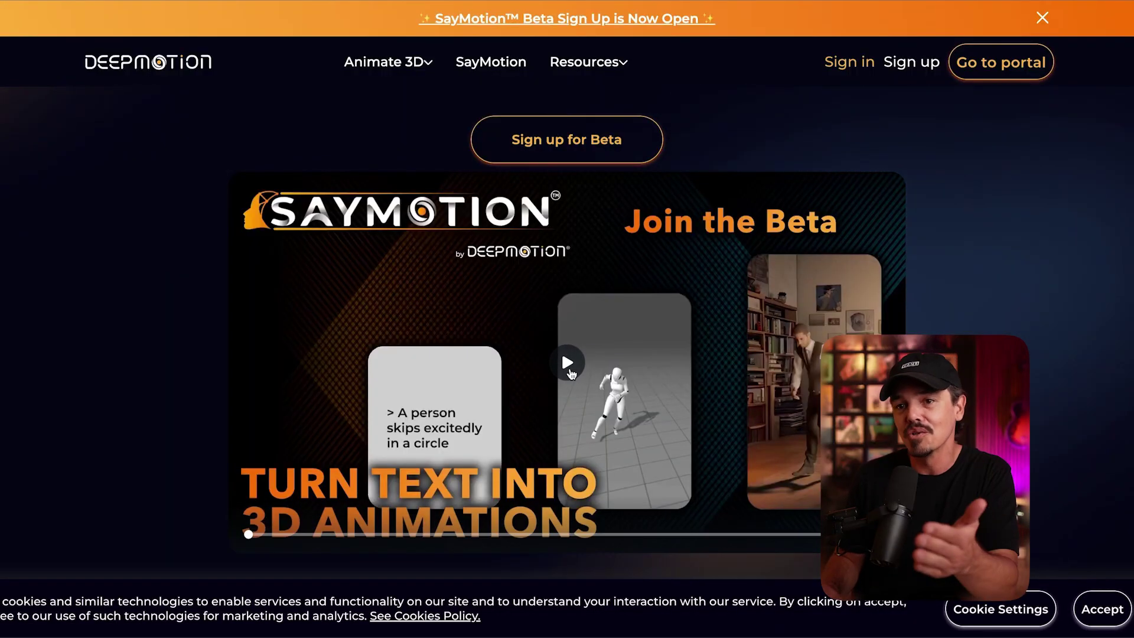
- Play the SayMotion 'Join the Beta' text-to-3D-animation demo video
click(567, 362)
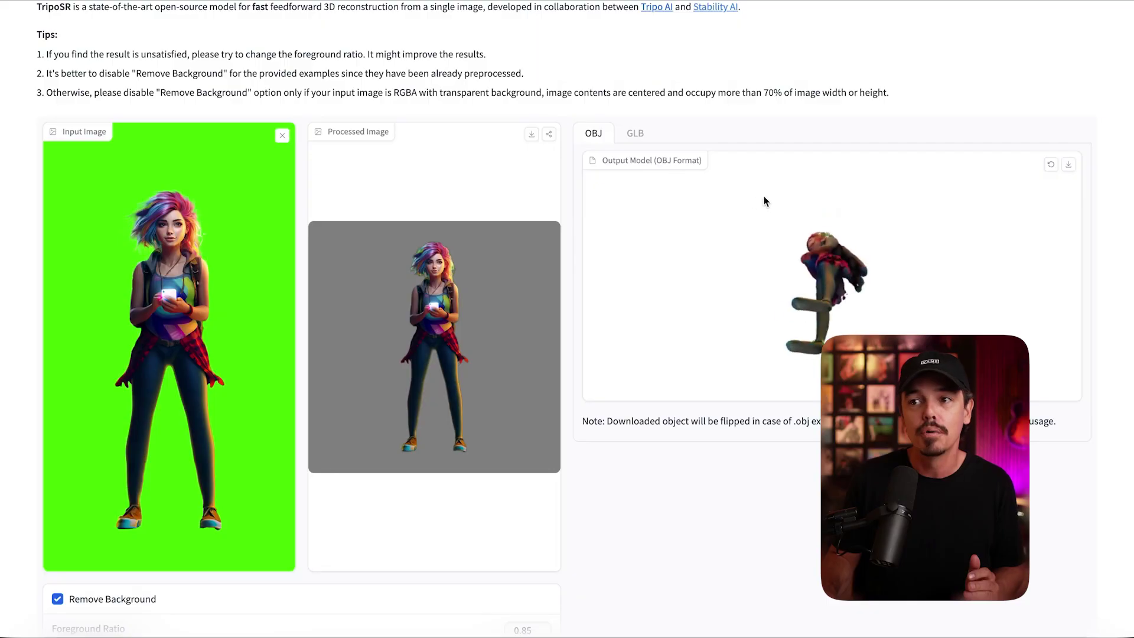
drag(889, 270, 867, 282)
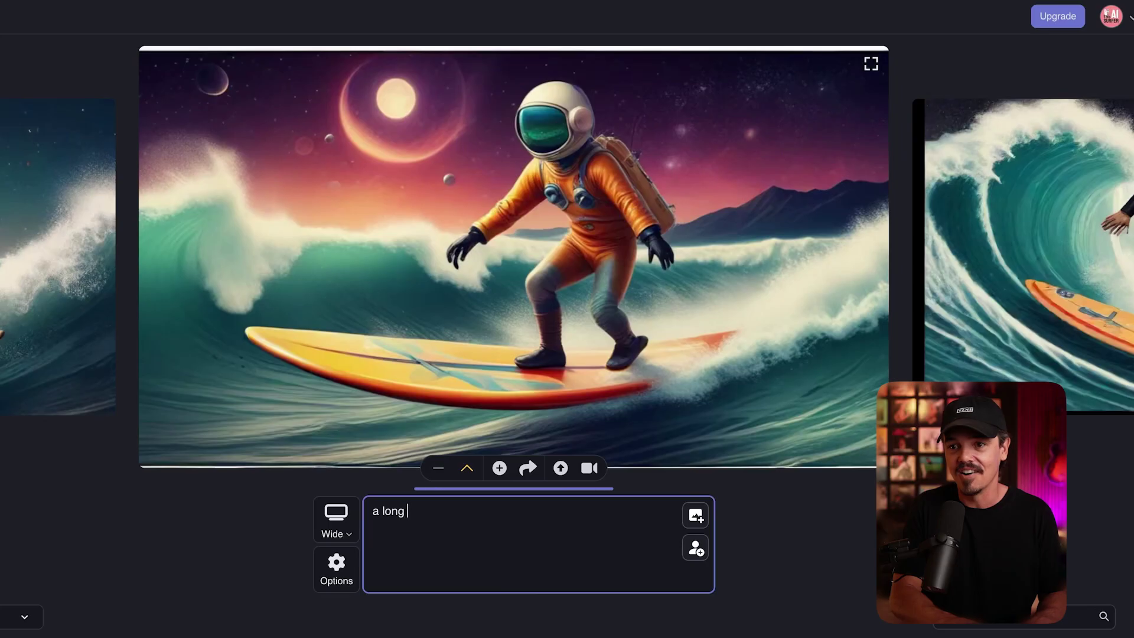
- Enter the prompt 'a long time ago in a galaxy of aliens there was a RETRO surfer…' with a typo fix
text(in a gla)
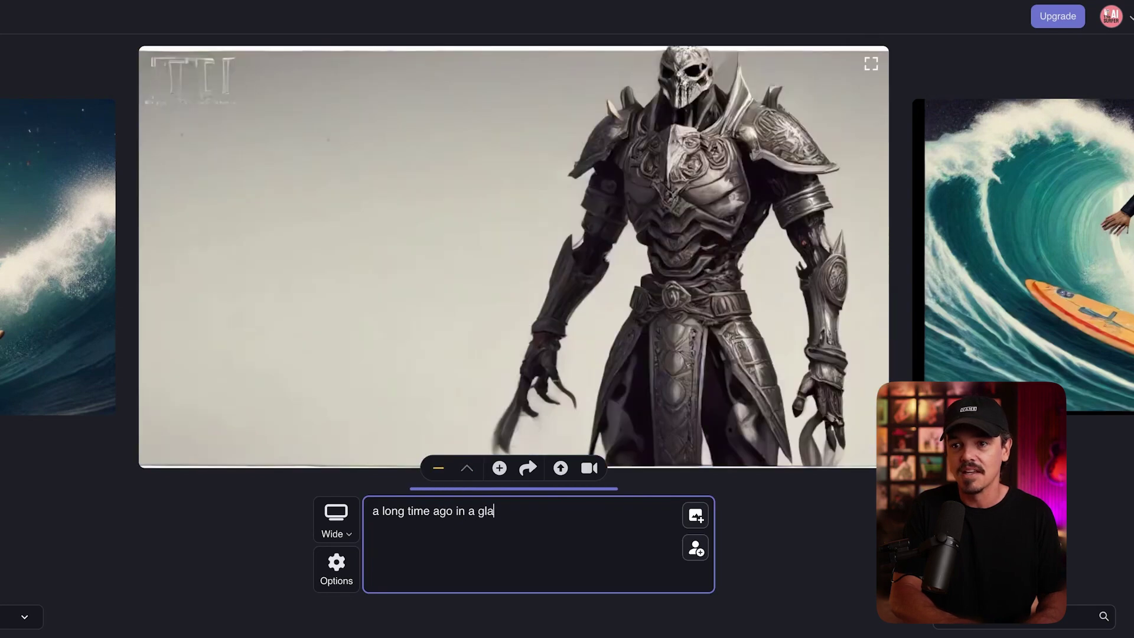
key(BackSpace)
key(BackSpace)
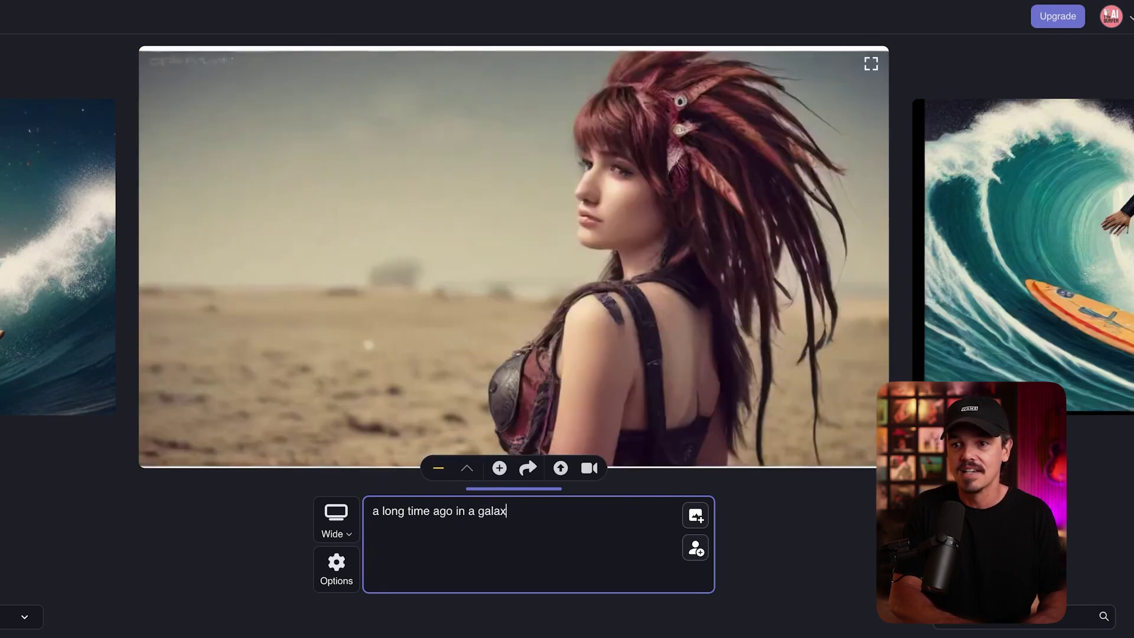
text(alaxy of aliens)
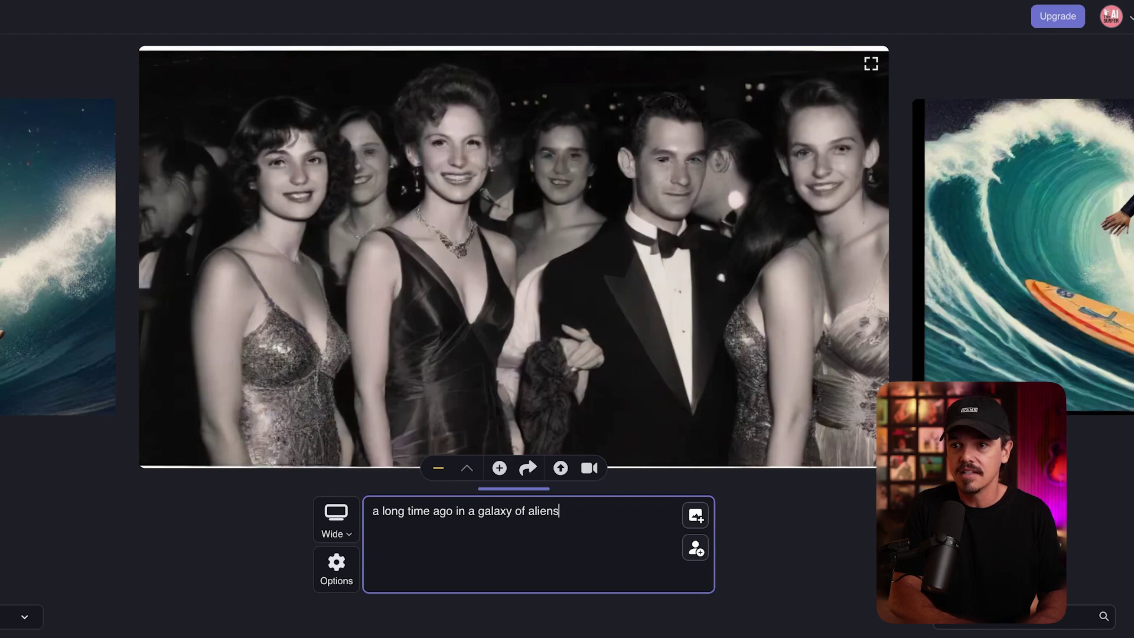
text( there was a)
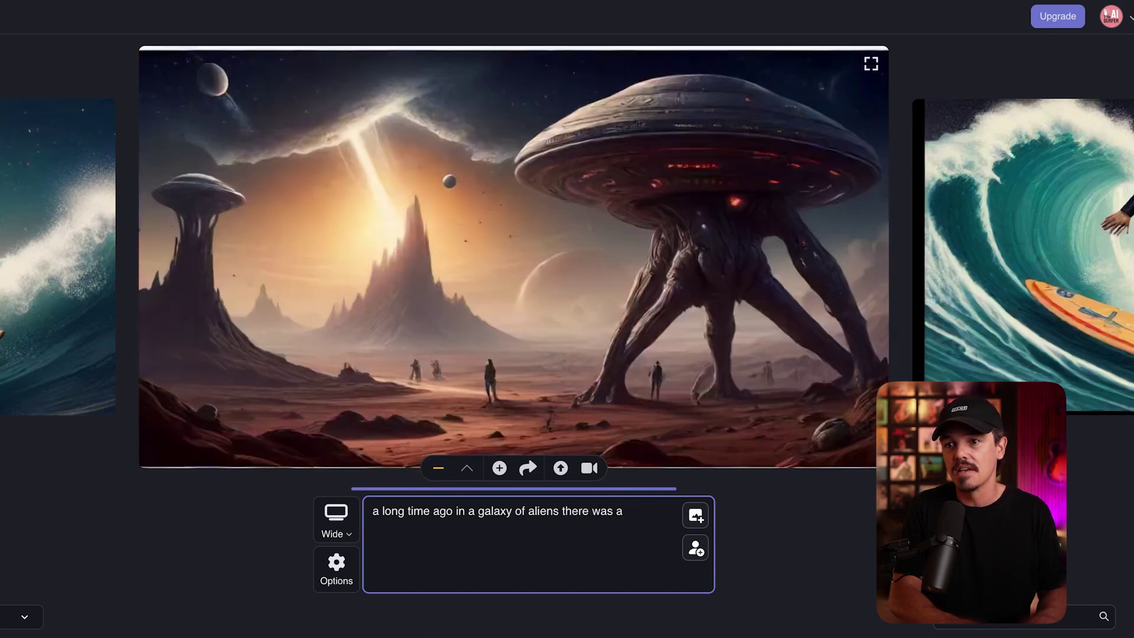
text( RETRO sur)
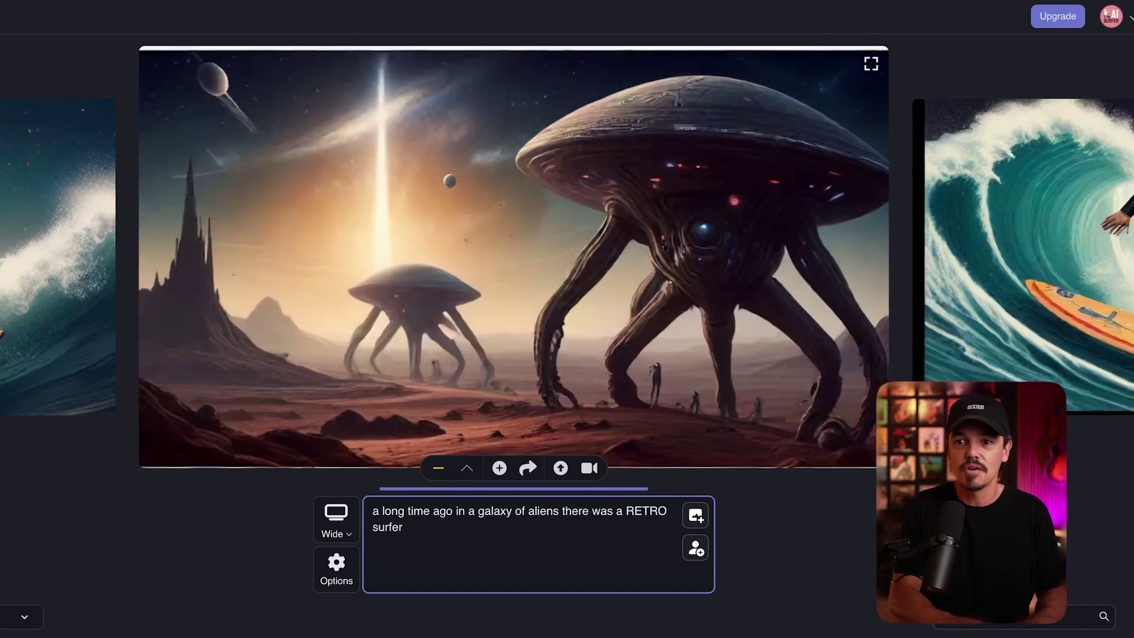
text(fer in a very s)
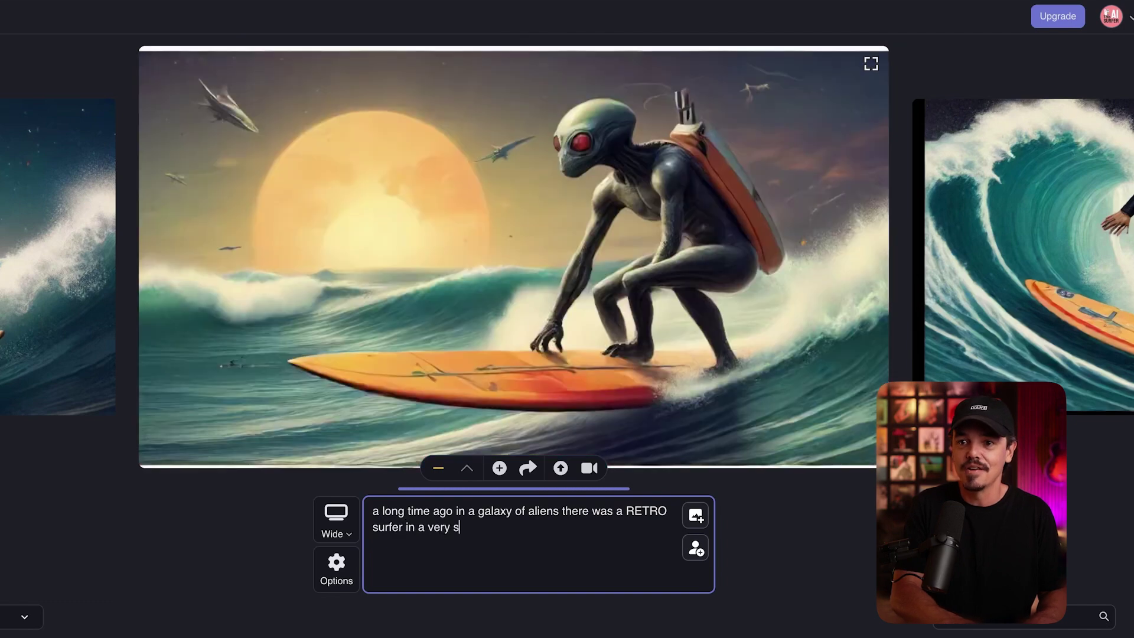
text(tylish astr)
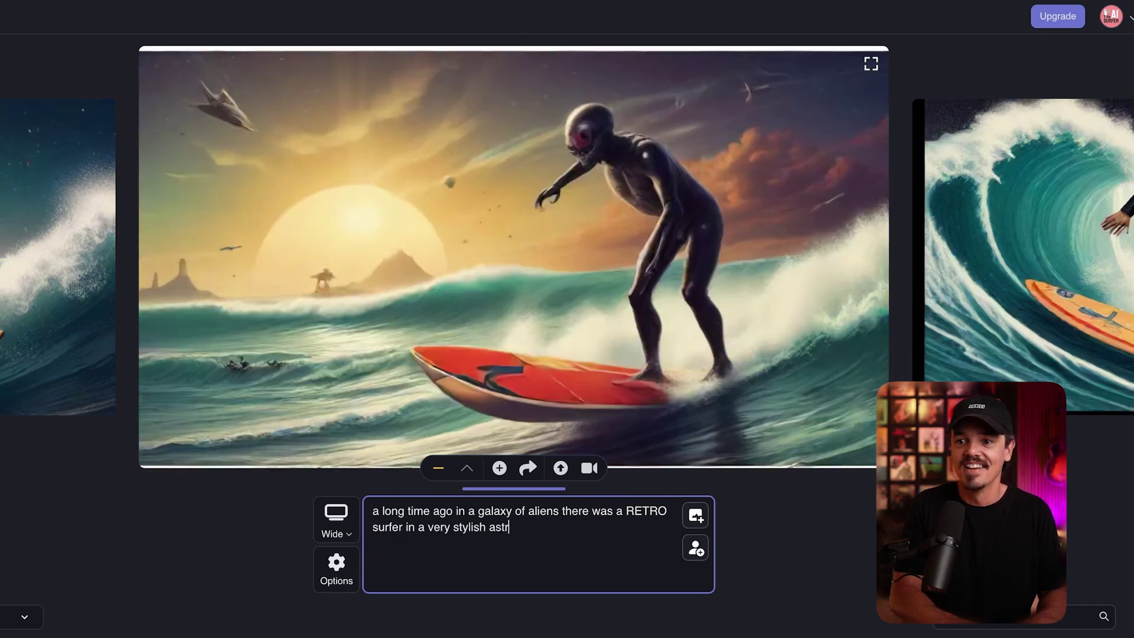
text(onaught)
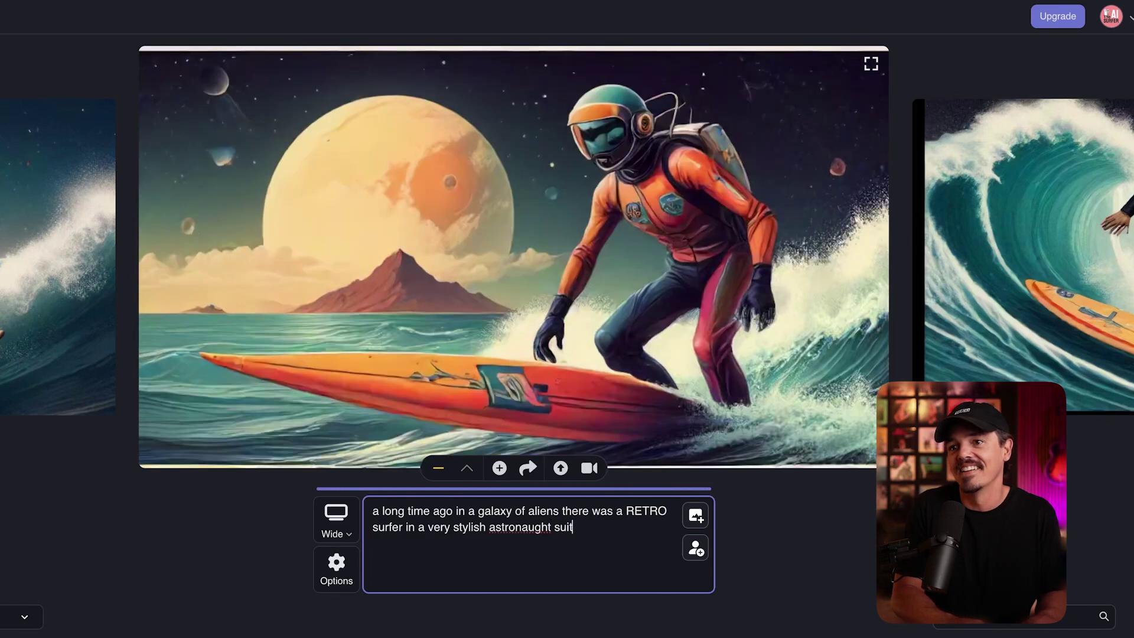
text( suit )
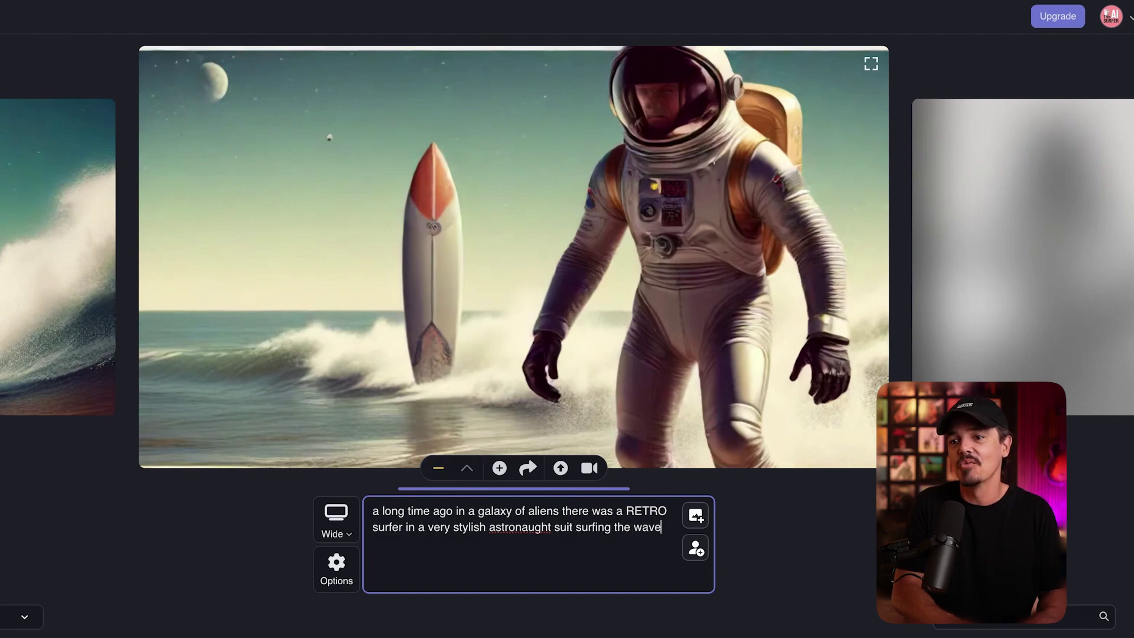
text(surfing the wave of in)
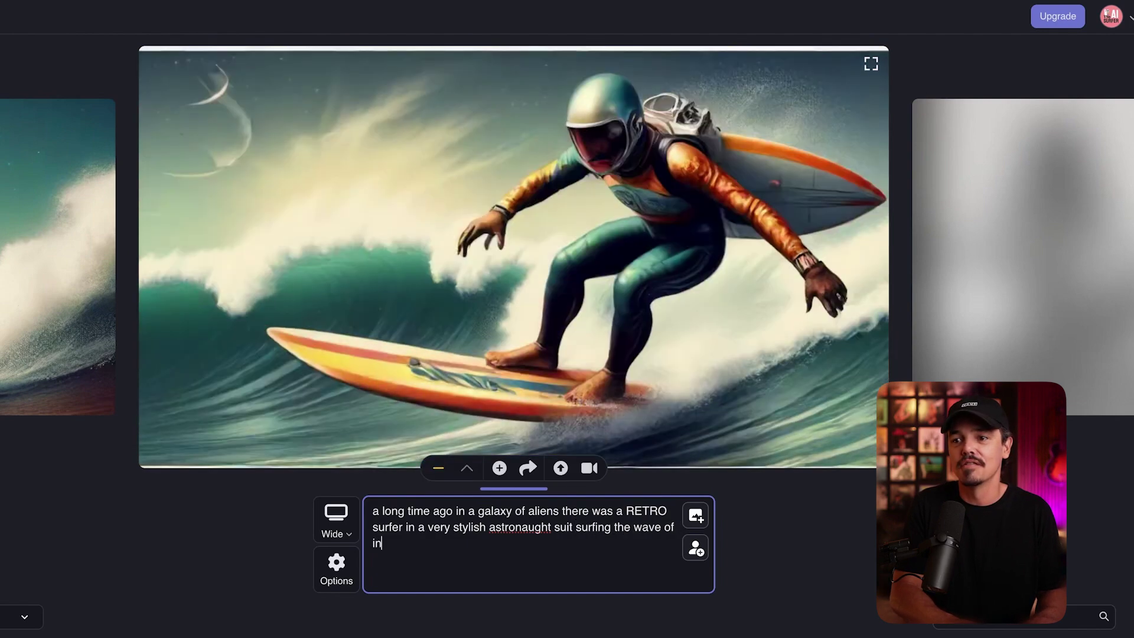
text(telligence)
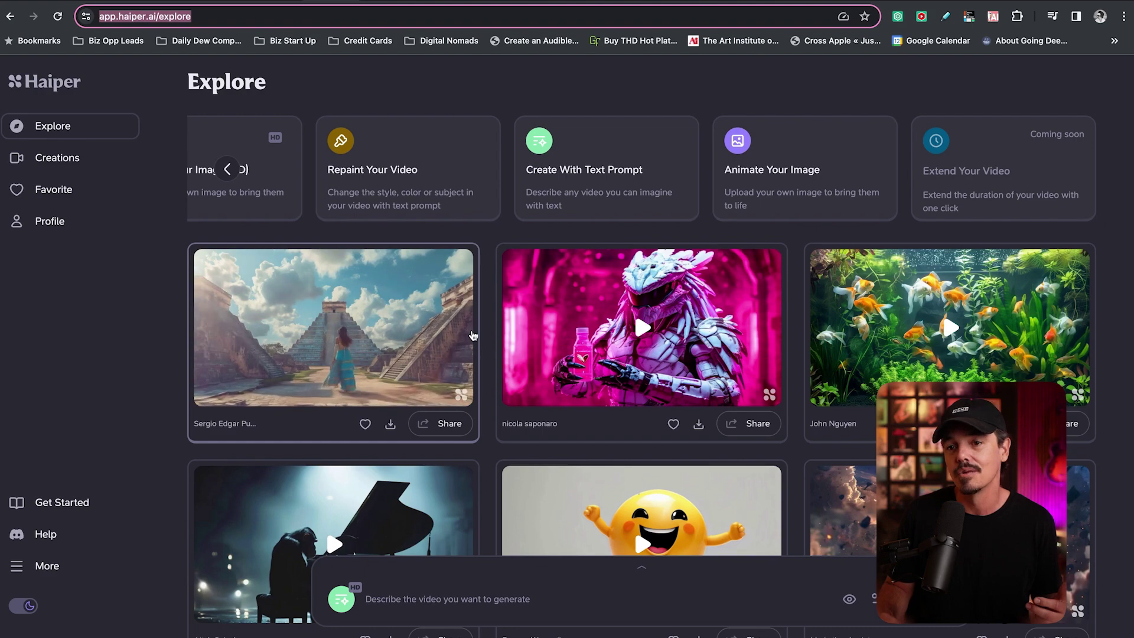
- Browse Haiper's Explore videos, then view The Ai Surfer Circle's March 2024 Skool calendar
scroll(553, 376, down, 8)
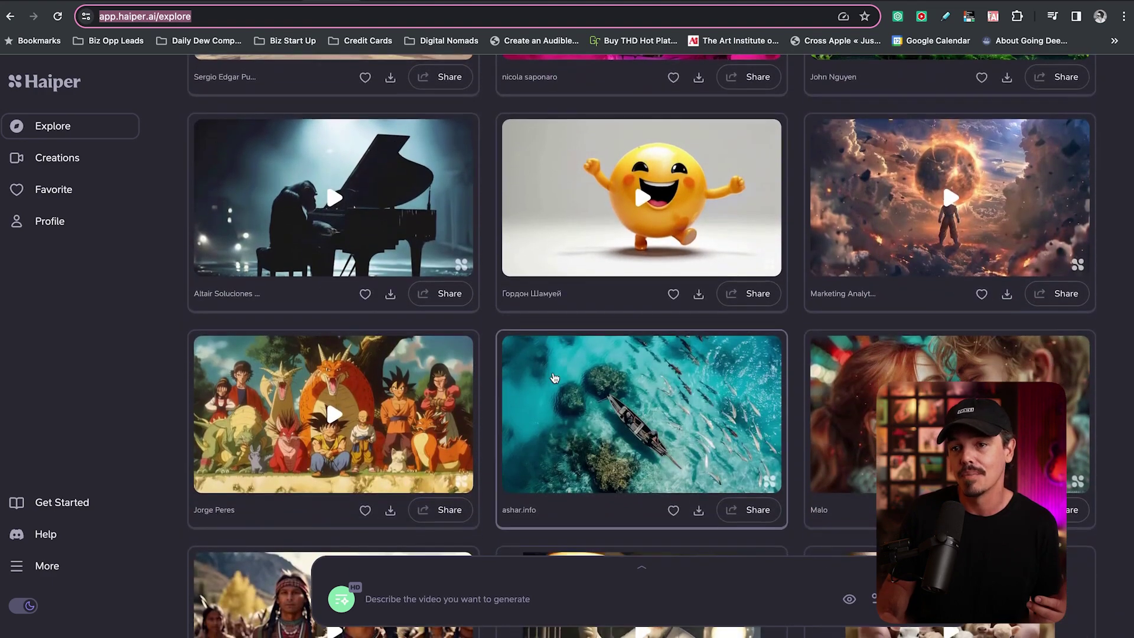
scroll(554, 378, down, 1)
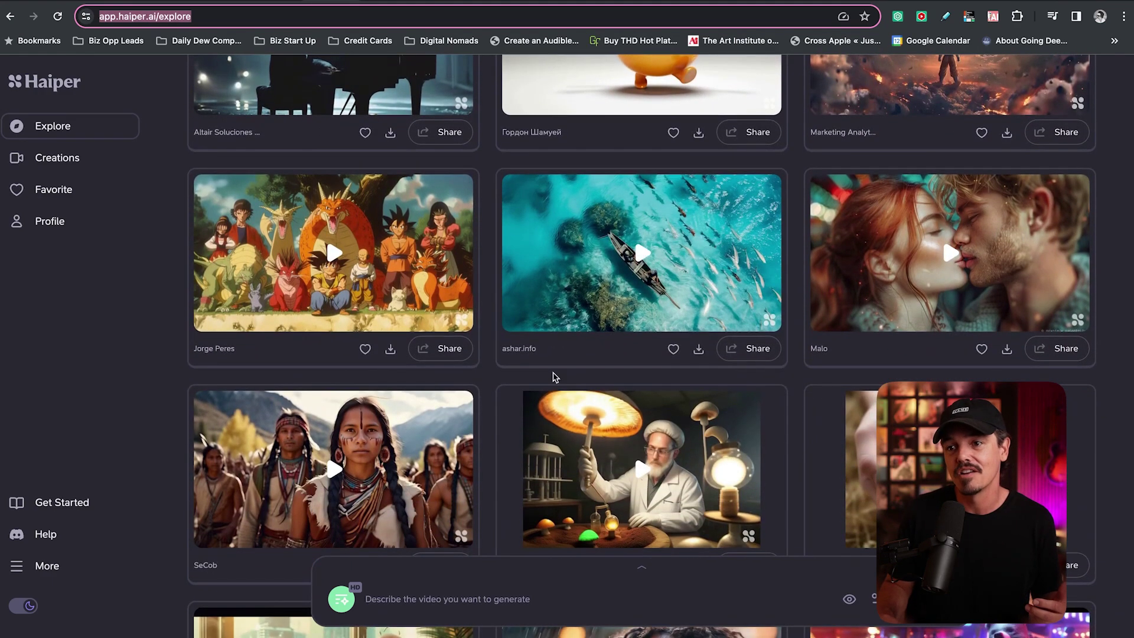
scroll(554, 377, up, 9)
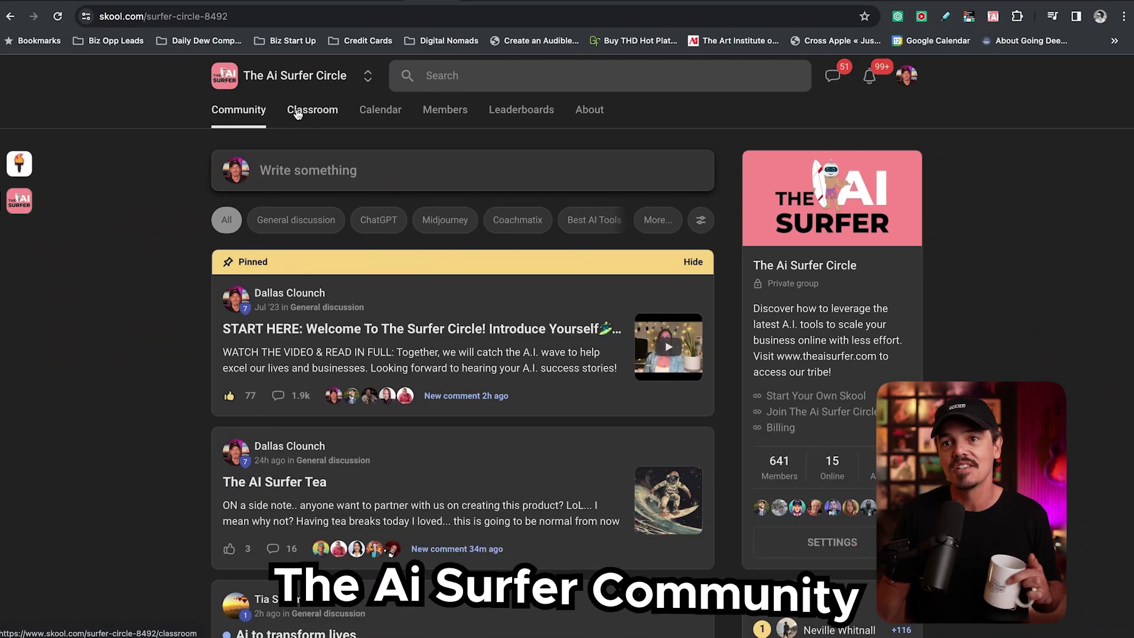
click(385, 116)
scroll(269, 409, down, 1)
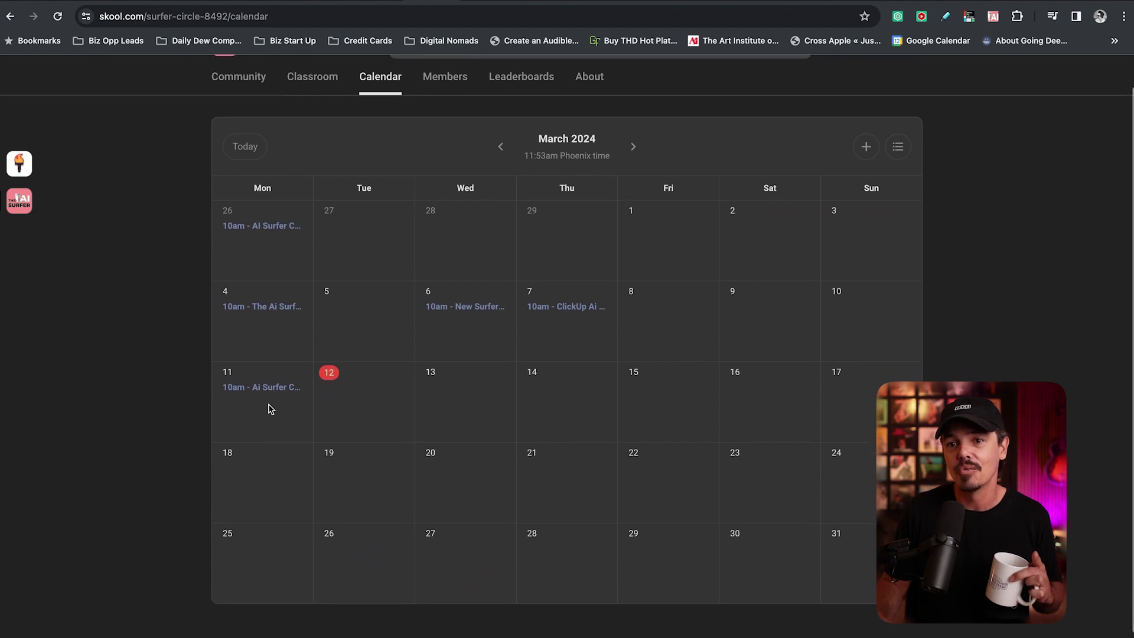